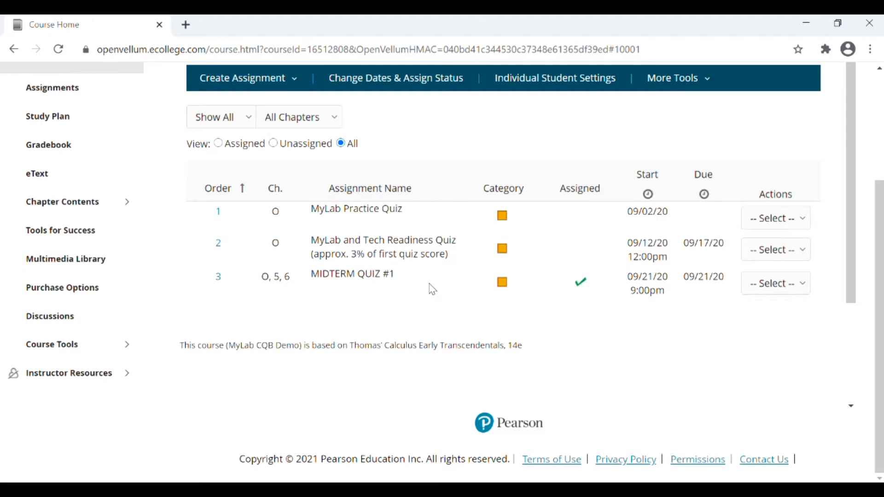
Step: Create a new quiz named "Demo quiz" in the Quiz gradebook category and proceed to its content selection
{"action": "left_click", "coordinate": [295, 86]}
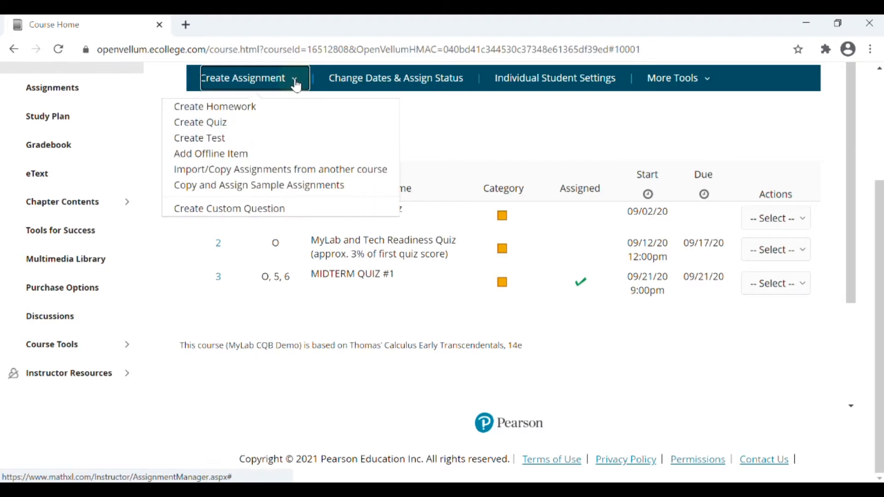
{"action": "left_click", "coordinate": [213, 122]}
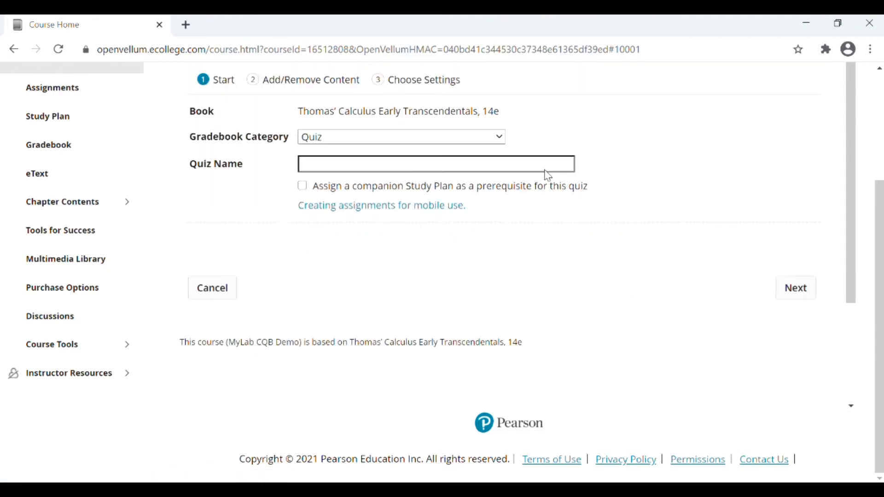
{"action": "type", "text": "Demo quiz"}
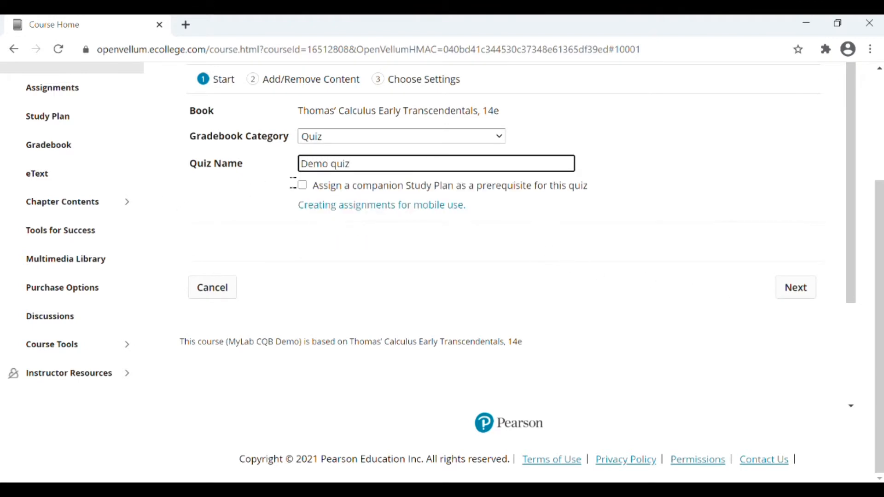
{"action": "left_click", "coordinate": [793, 288]}
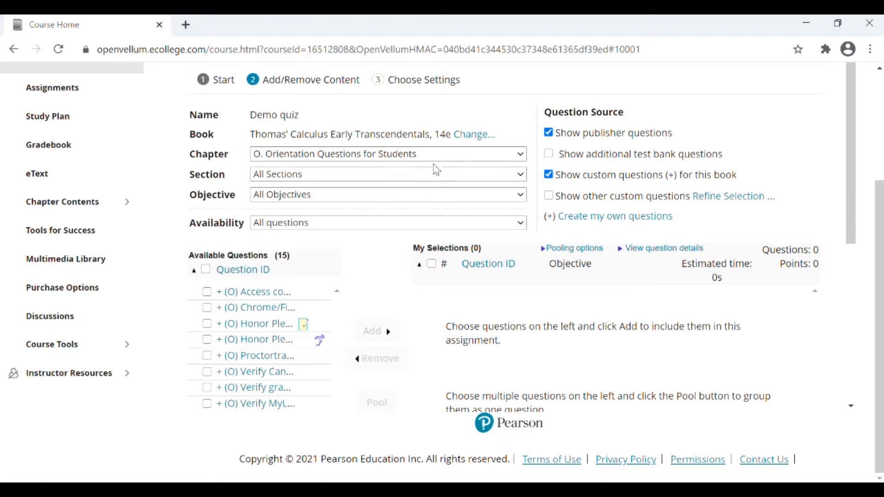
Step: Show the available questions for chapter "3. Derivatives"
{"action": "scroll", "coordinate": [313, 299], "scroll_direction": "down", "scroll_amount": 5}
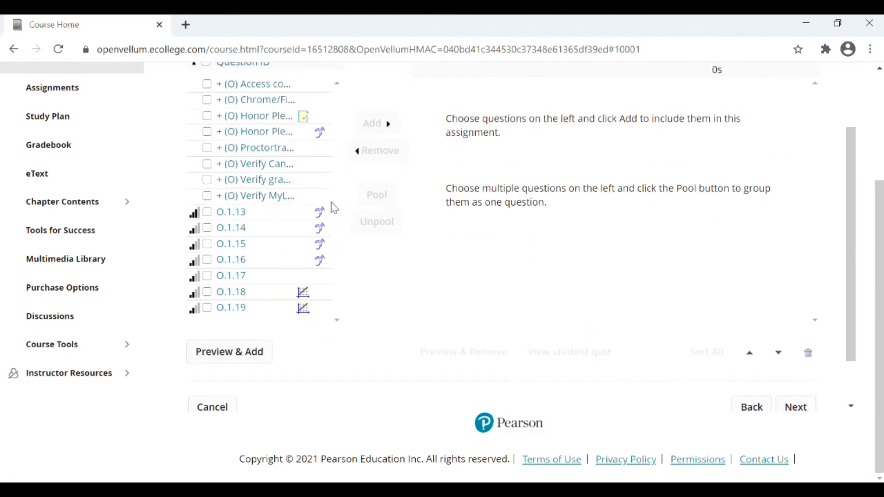
{"action": "scroll", "coordinate": [332, 206], "scroll_direction": "up", "scroll_amount": 5}
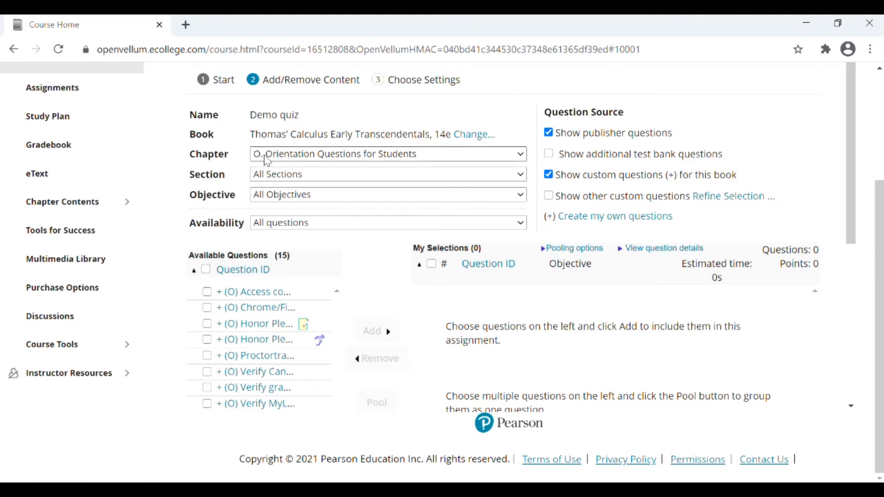
{"action": "left_click", "coordinate": [522, 159]}
{"action": "left_click", "coordinate": [350, 263]}
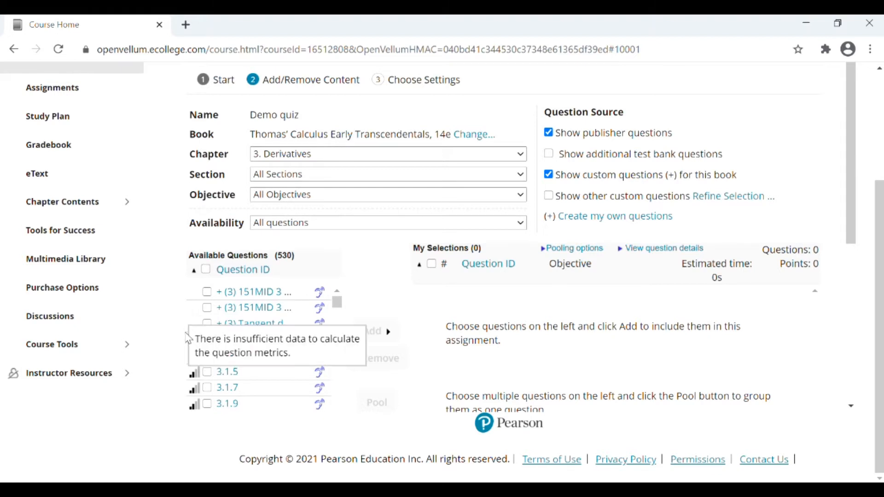
Step: Preview some of the chapter's questions and add the custom question starting with "(3) Tangent d" to the quiz
{"action": "scroll", "coordinate": [193, 336], "scroll_direction": "down", "scroll_amount": 1}
{"action": "mouse_move", "coordinate": [219, 281]}
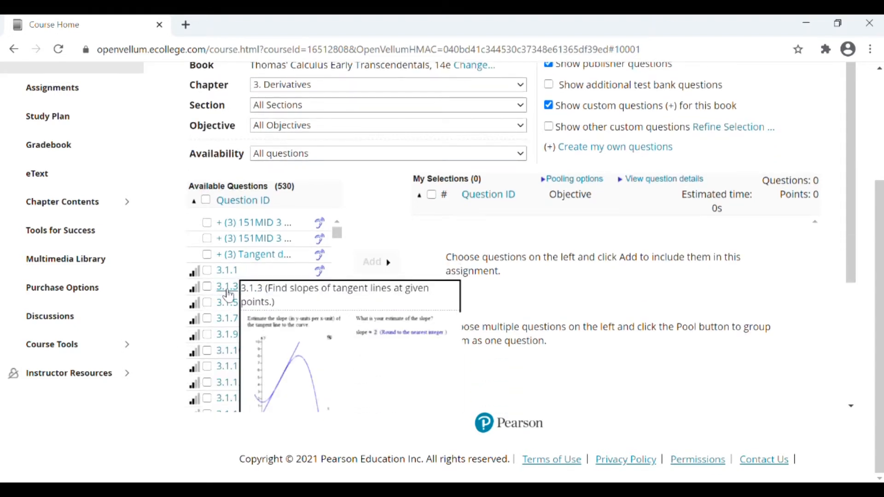
{"action": "mouse_move", "coordinate": [228, 309]}
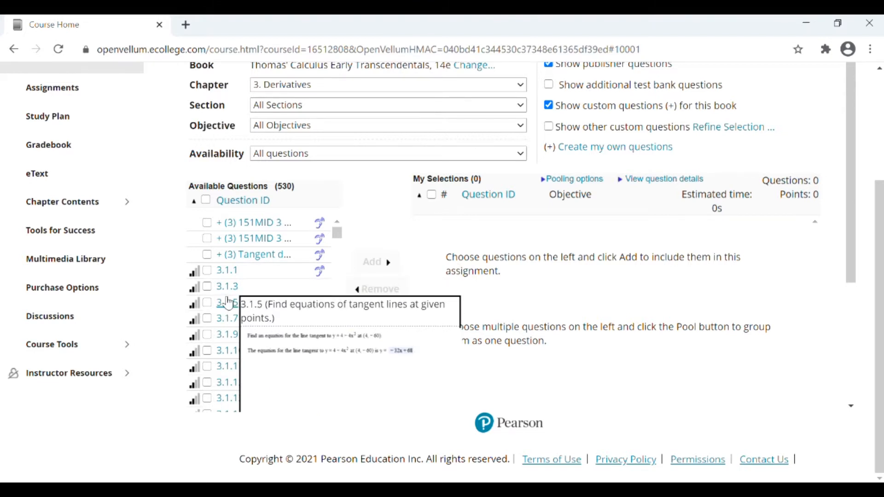
{"action": "mouse_move", "coordinate": [256, 260]}
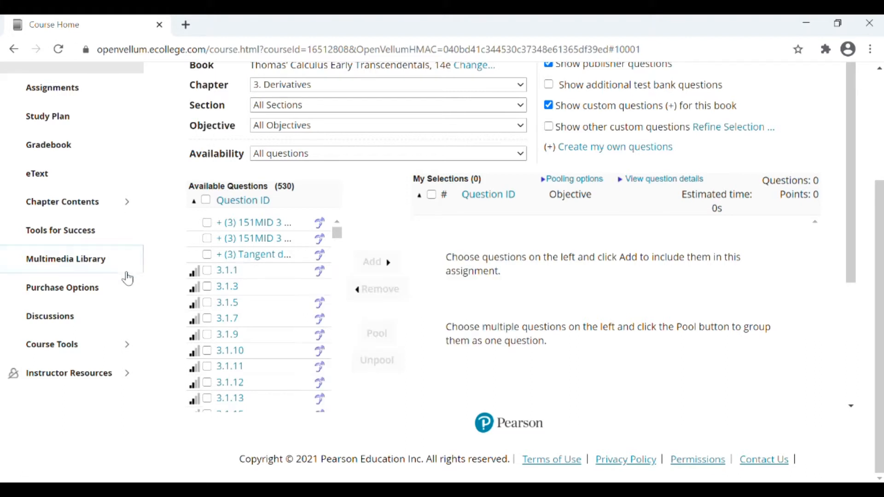
{"action": "left_click", "coordinate": [207, 254]}
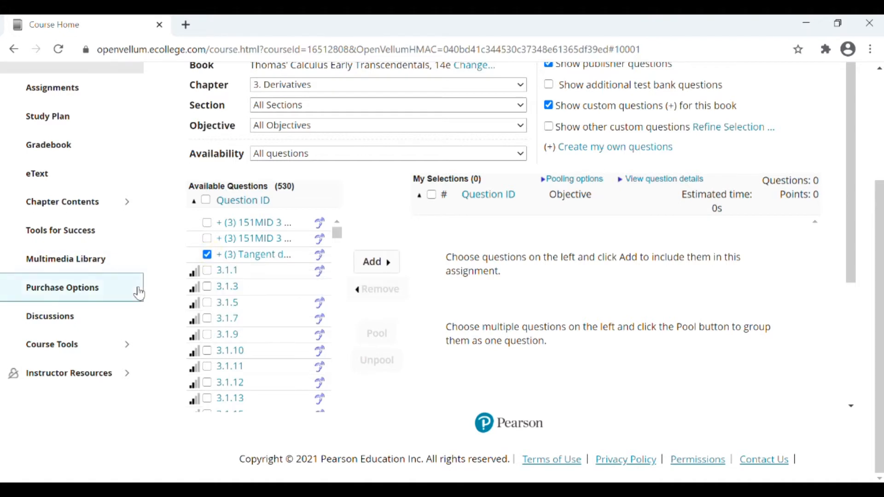
{"action": "left_click", "coordinate": [383, 269]}
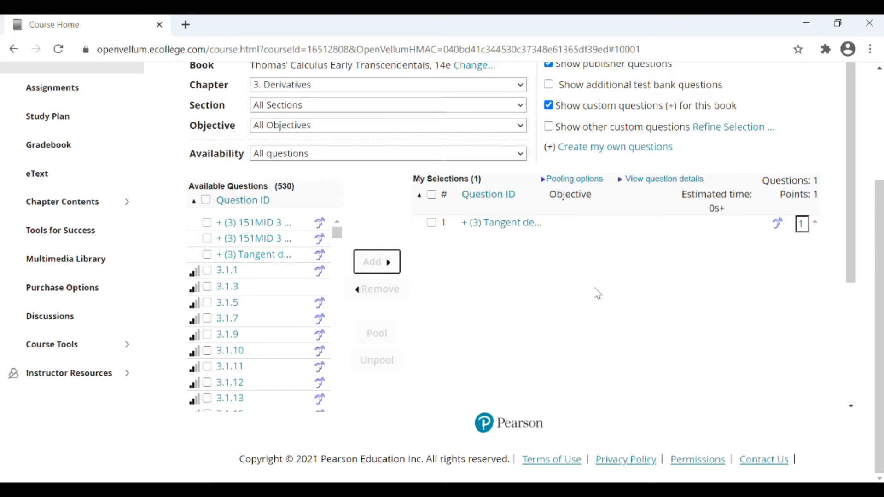
Step: Set the added tangent question's points to 10 and proceed to the quiz settings
{"action": "scroll", "coordinate": [576, 295], "scroll_direction": "down", "scroll_amount": 4}
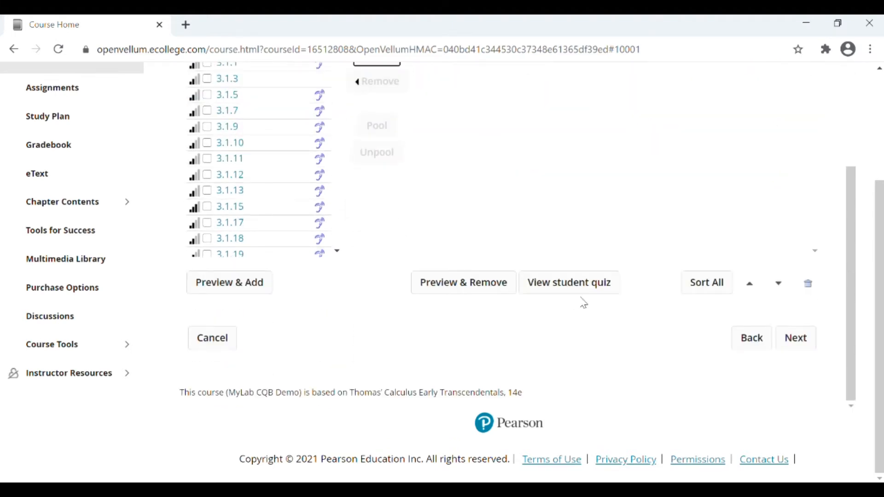
{"action": "scroll", "coordinate": [583, 302], "scroll_direction": "up", "scroll_amount": 5}
{"action": "mouse_move", "coordinate": [500, 292]}
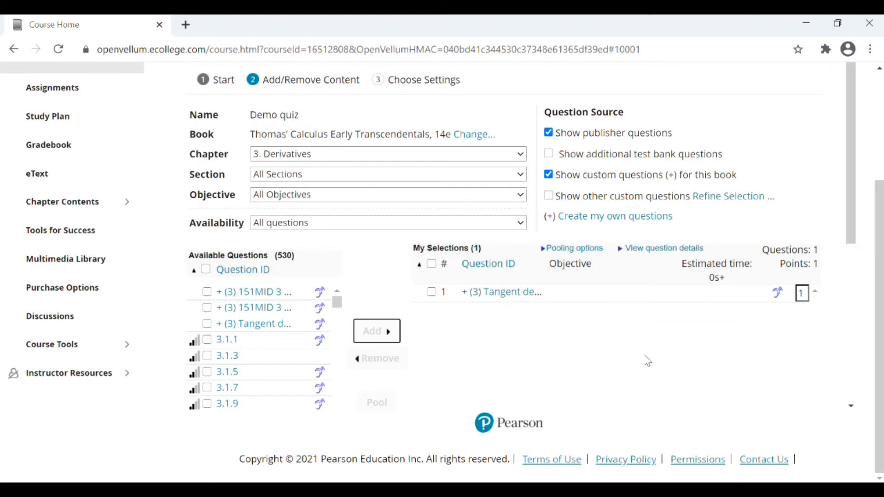
{"action": "left_click", "coordinate": [802, 293]}
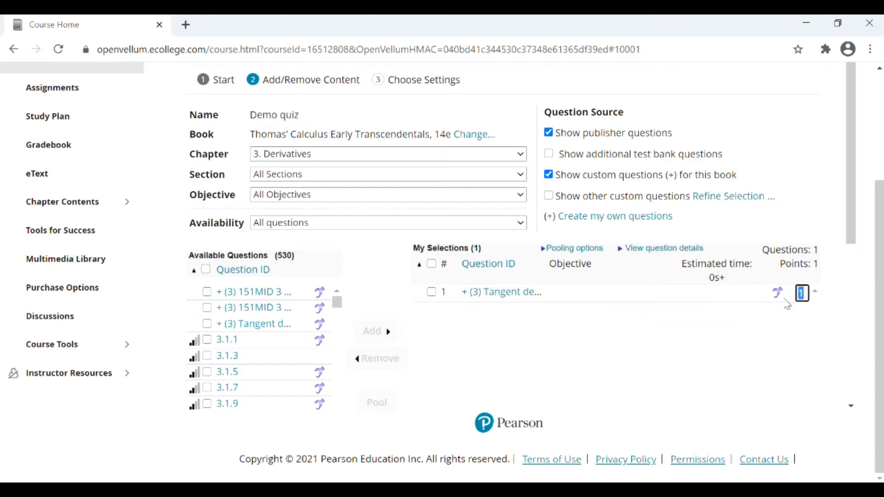
{"action": "type", "text": "0"}
{"action": "left_click", "coordinate": [709, 377]}
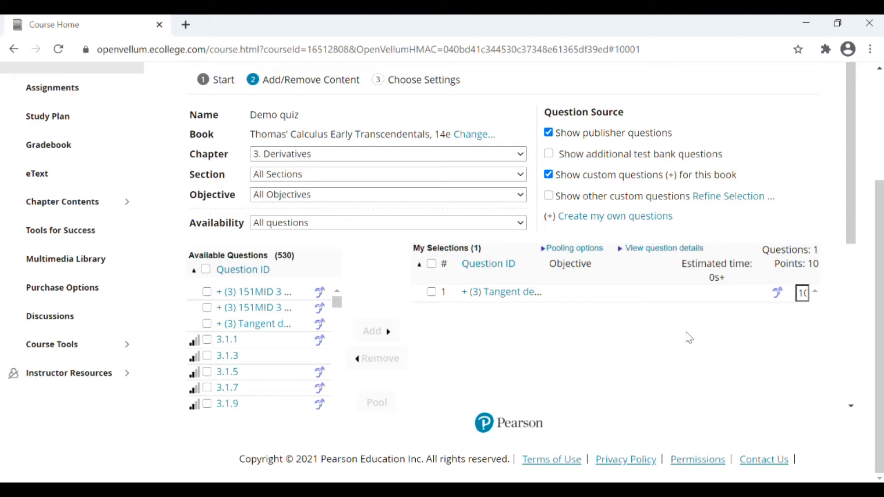
{"action": "scroll", "coordinate": [689, 338], "scroll_direction": "down", "scroll_amount": 5}
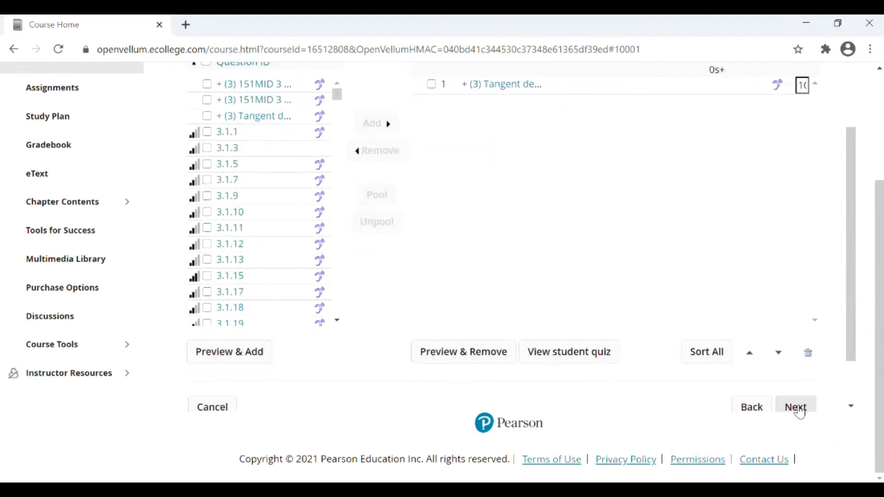
{"action": "left_click", "coordinate": [800, 411]}
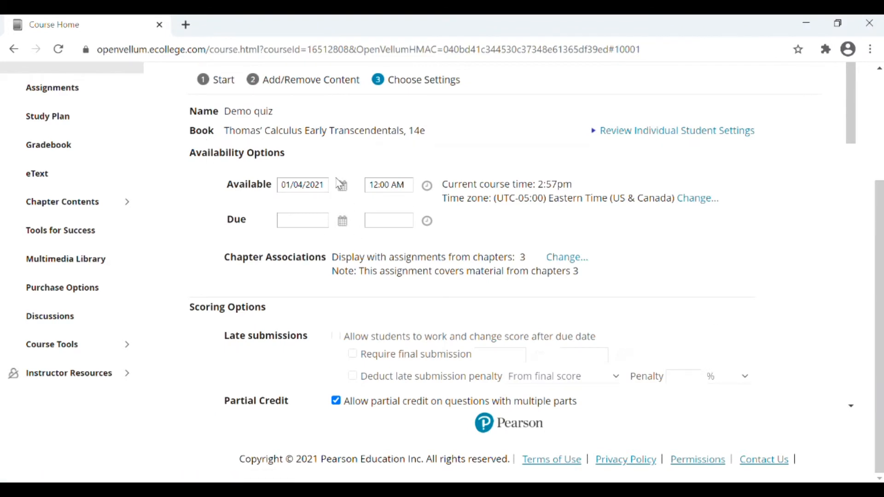
Step: Examine the quiz's availability, scoring, access control and incomplete attempt settings
{"action": "scroll", "coordinate": [629, 297], "scroll_direction": "down", "scroll_amount": 1}
{"action": "scroll", "coordinate": [630, 299], "scroll_direction": "down", "scroll_amount": 4}
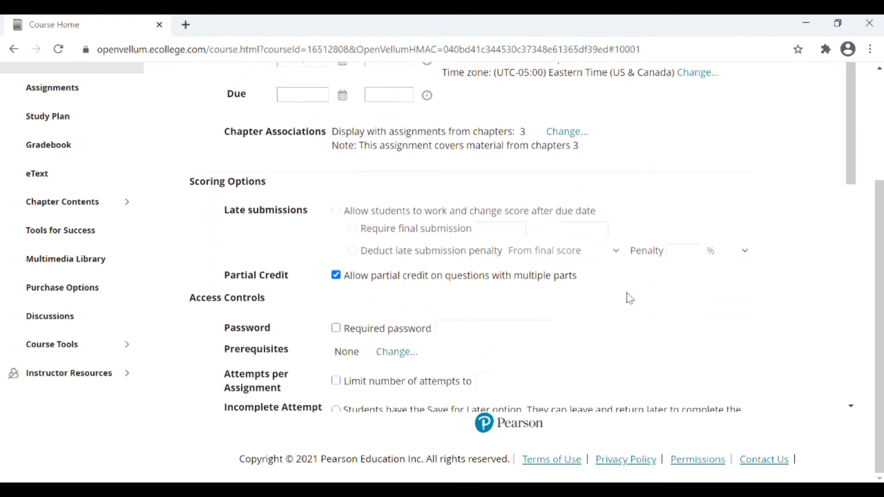
{"action": "scroll", "coordinate": [630, 298], "scroll_direction": "up", "scroll_amount": 3}
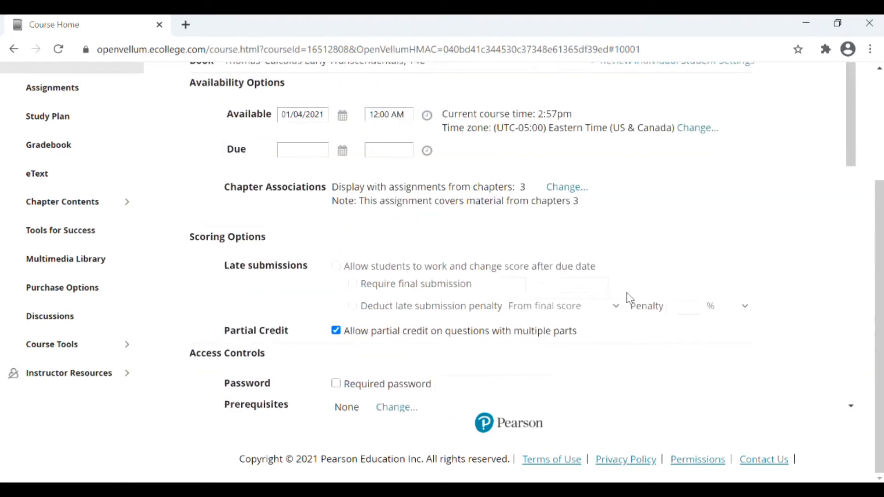
{"action": "scroll", "coordinate": [627, 298], "scroll_direction": "down", "scroll_amount": 3}
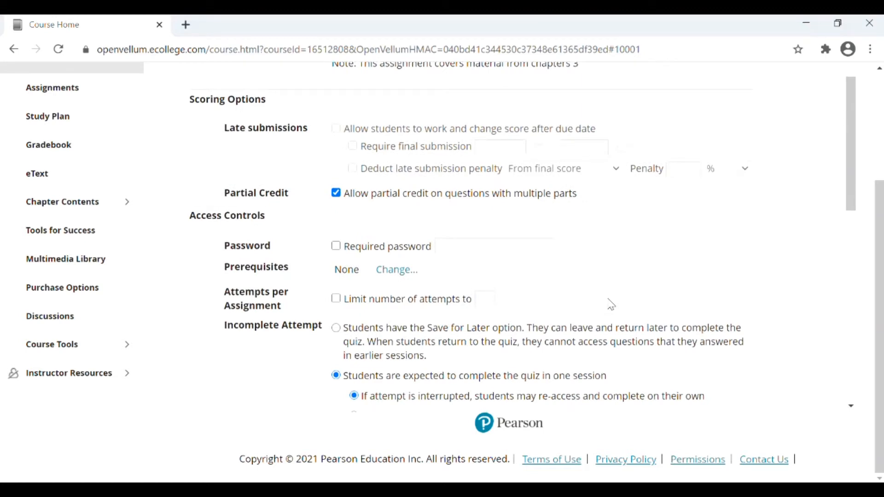
{"action": "scroll", "coordinate": [611, 304], "scroll_direction": "up", "scroll_amount": 3}
{"action": "scroll", "coordinate": [611, 304], "scroll_direction": "up", "scroll_amount": 2}
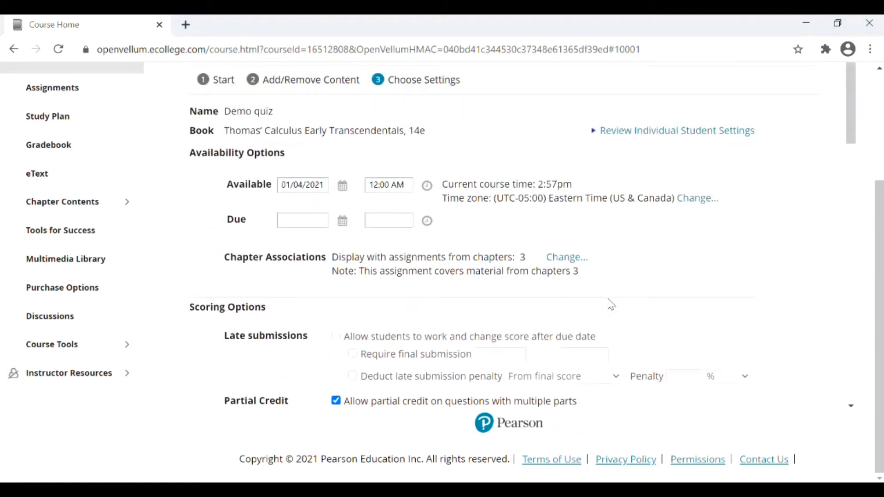
{"action": "scroll", "coordinate": [611, 304], "scroll_direction": "down", "scroll_amount": 7}
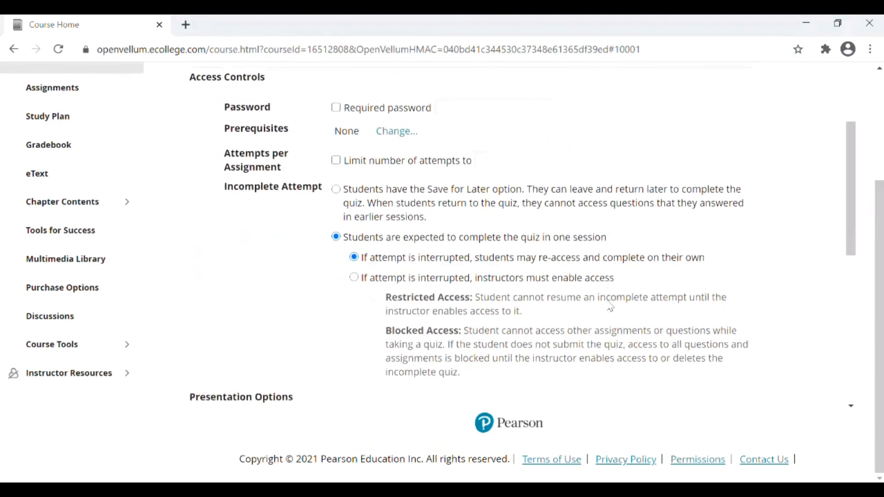
{"action": "scroll", "coordinate": [610, 306], "scroll_direction": "down", "scroll_amount": 2}
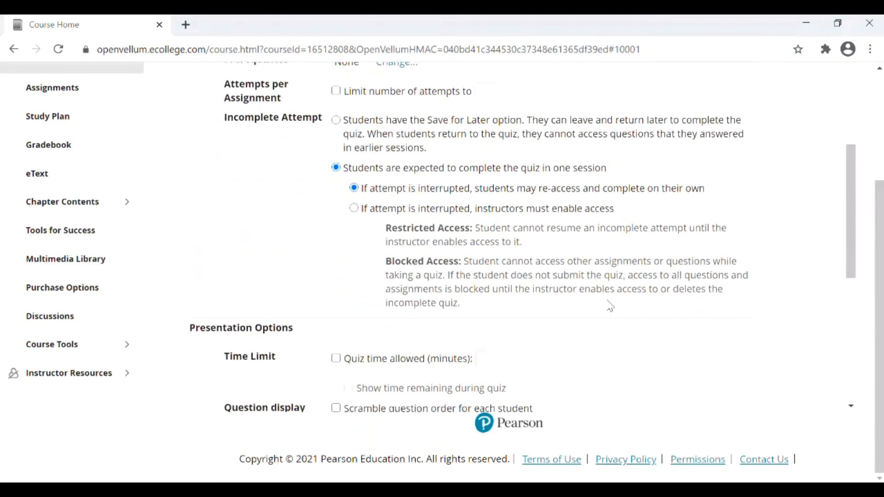
Step: Limit the number of attempts for the quiz to 1
{"action": "left_click", "coordinate": [336, 90]}
{"action": "scroll", "coordinate": [465, 186], "scroll_direction": "up", "scroll_amount": 2}
{"action": "left_click", "coordinate": [486, 160]}
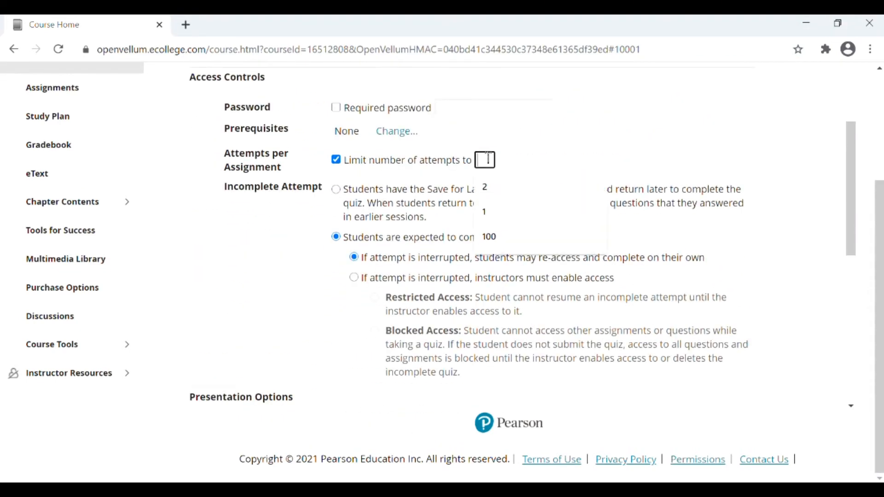
{"action": "type", "text": "1"}
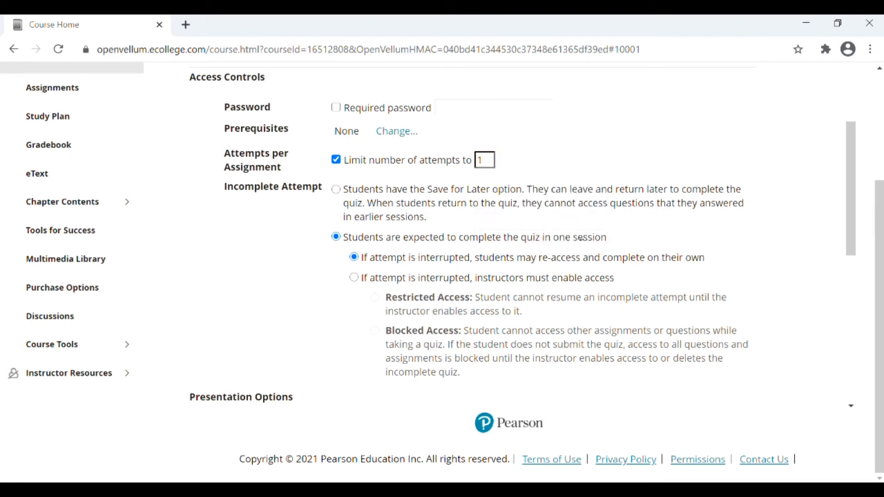
Step: Set a quiz time limit of 10 minutes and show the time remaining during the quiz
{"action": "scroll", "coordinate": [612, 255], "scroll_direction": "down", "scroll_amount": 5}
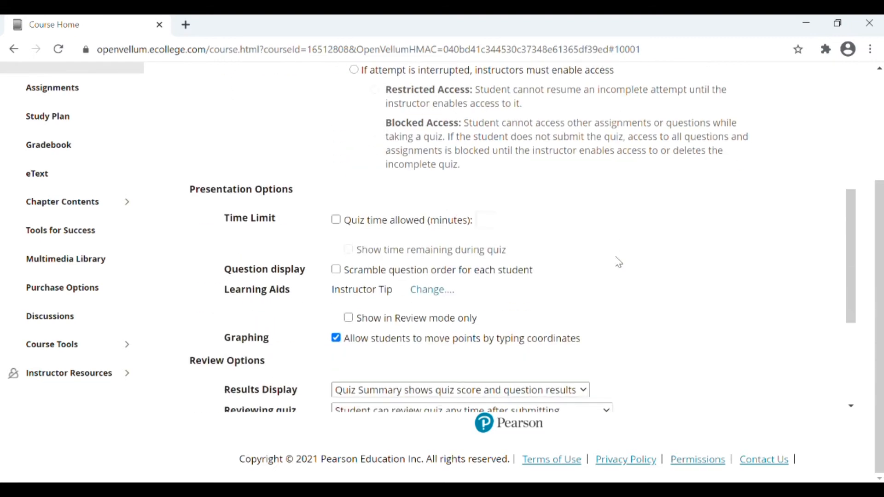
{"action": "left_click", "coordinate": [336, 220]}
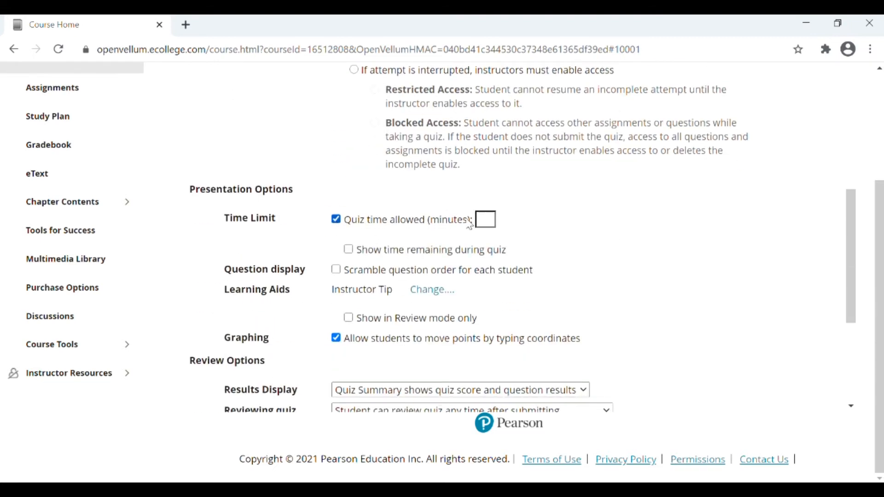
{"action": "type", "text": "10"}
{"action": "left_click", "coordinate": [350, 251]}
Step: Set the Results Display review option to "Hide score and question results"
{"action": "scroll", "coordinate": [621, 324], "scroll_direction": "down", "scroll_amount": 1}
{"action": "scroll", "coordinate": [624, 330], "scroll_direction": "down", "scroll_amount": 2}
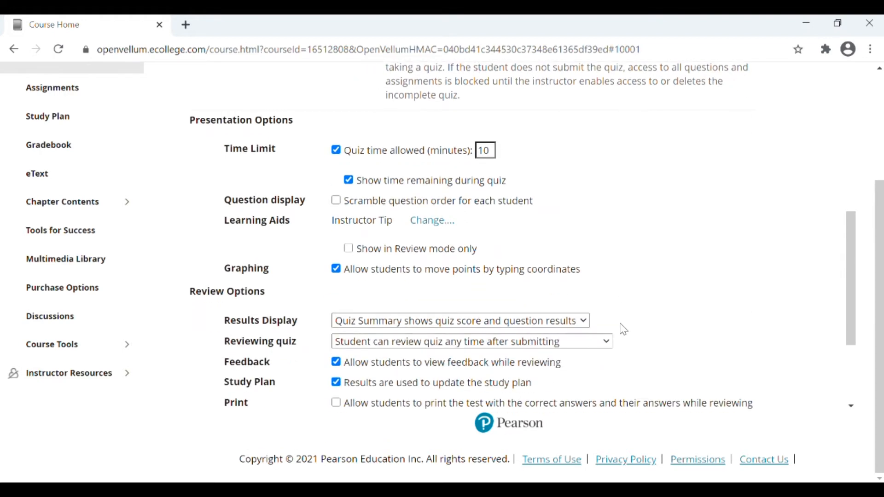
{"action": "scroll", "coordinate": [622, 329], "scroll_direction": "down", "scroll_amount": 2}
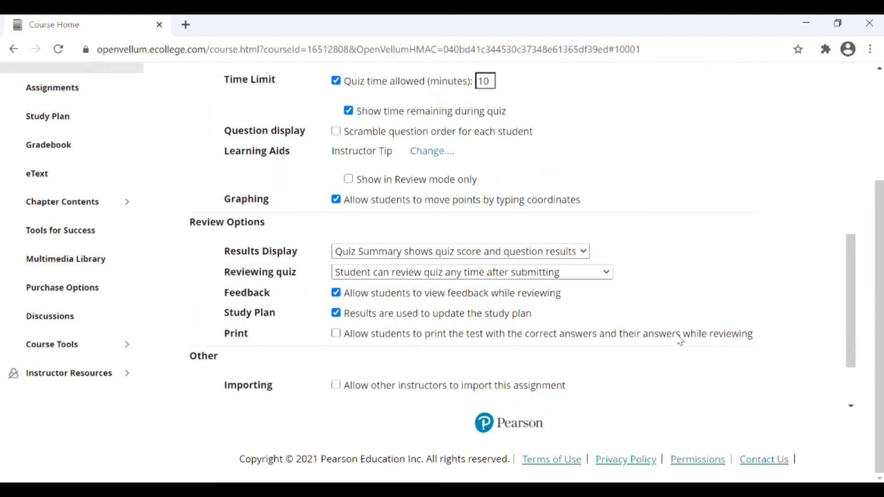
{"action": "left_click", "coordinate": [588, 258]}
{"action": "left_click", "coordinate": [430, 322]}
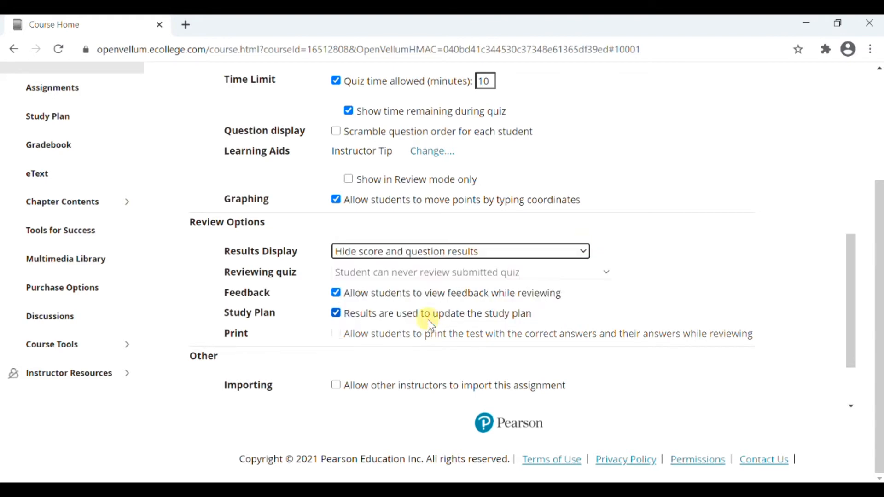
Step: Change Results Display to "Quiz Summary shows quiz score and question results" and look over its alternatives without picking another
{"action": "left_click", "coordinate": [585, 254]}
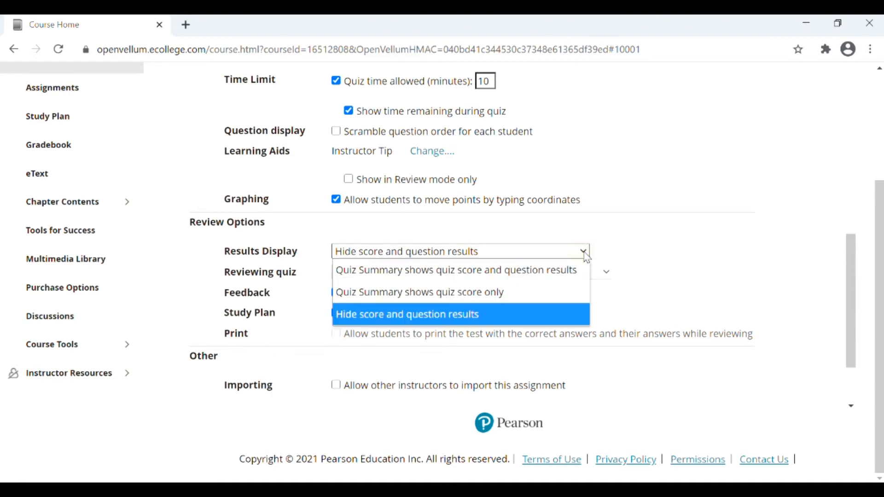
{"action": "left_click", "coordinate": [414, 270]}
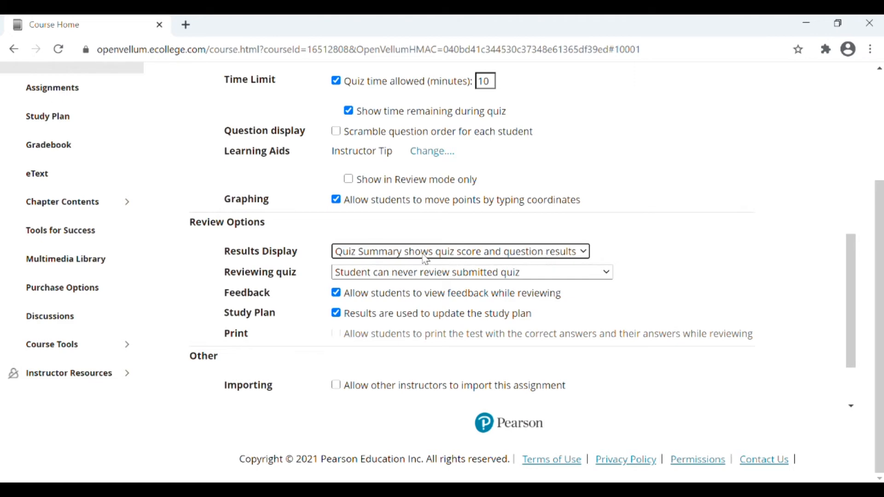
{"action": "left_click", "coordinate": [584, 253]}
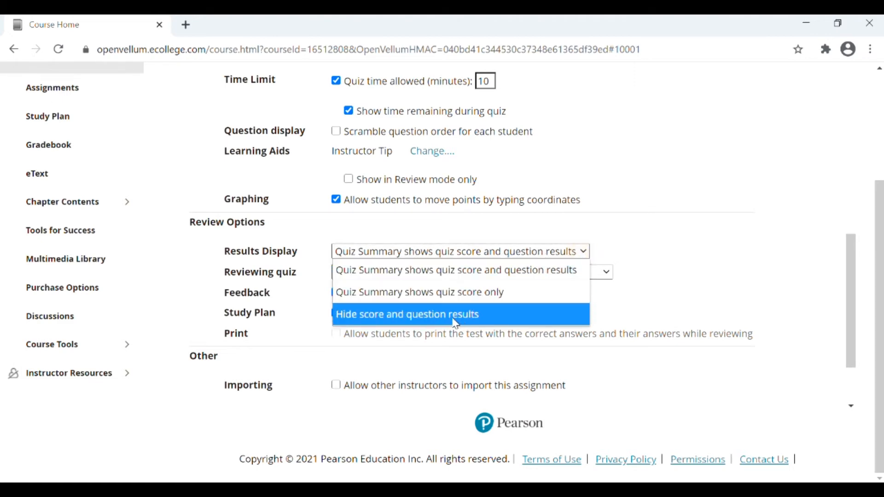
{"action": "left_click", "coordinate": [638, 243]}
{"action": "scroll", "coordinate": [738, 326], "scroll_direction": "down", "scroll_amount": 1}
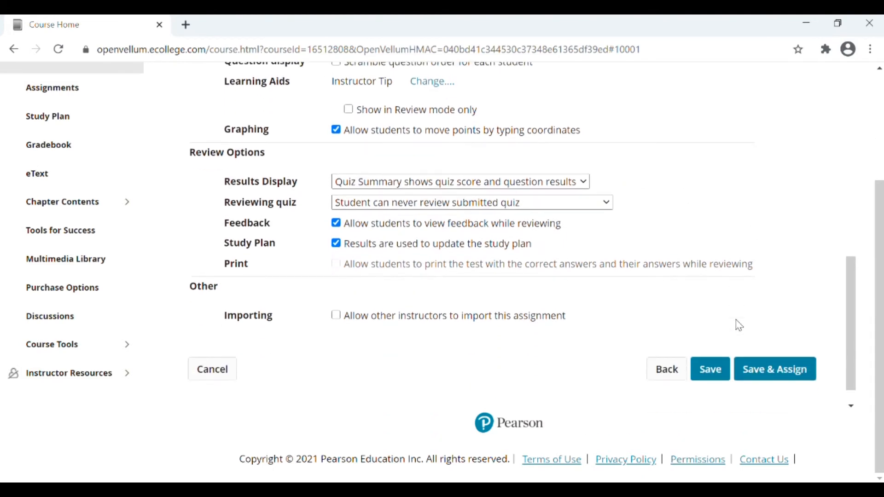
Step: Save and assign the Demo quiz, and open its preview in a maximized window
{"action": "scroll", "coordinate": [740, 325], "scroll_direction": "down", "scroll_amount": 1}
{"action": "left_click", "coordinate": [763, 345]}
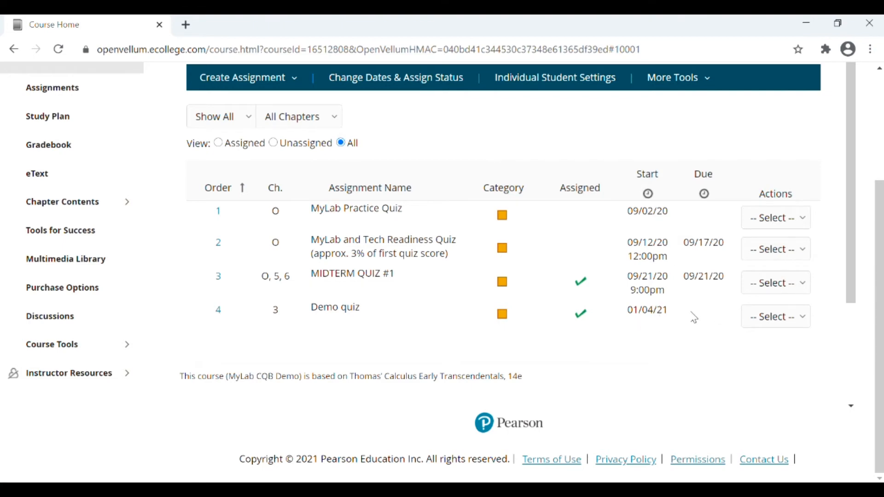
{"action": "left_click", "coordinate": [803, 324]}
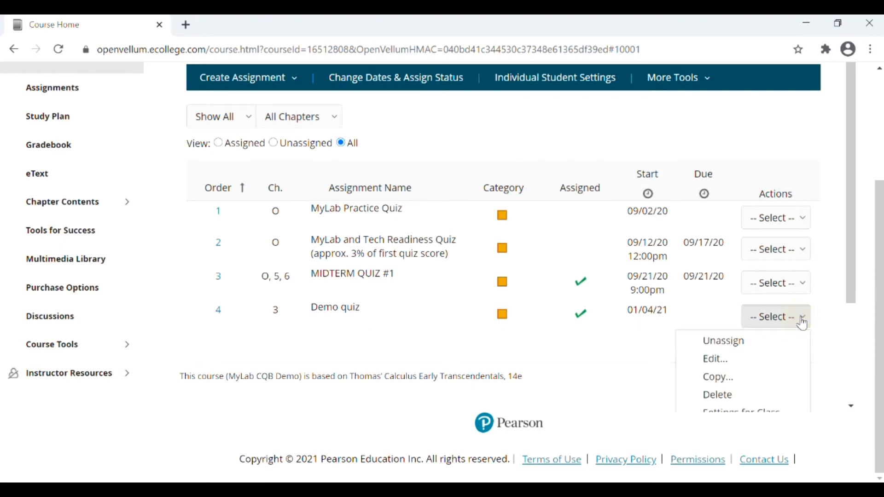
{"action": "left_click", "coordinate": [802, 324]}
{"action": "left_click", "coordinate": [802, 324]}
{"action": "scroll", "coordinate": [819, 325], "scroll_direction": "down", "scroll_amount": 3}
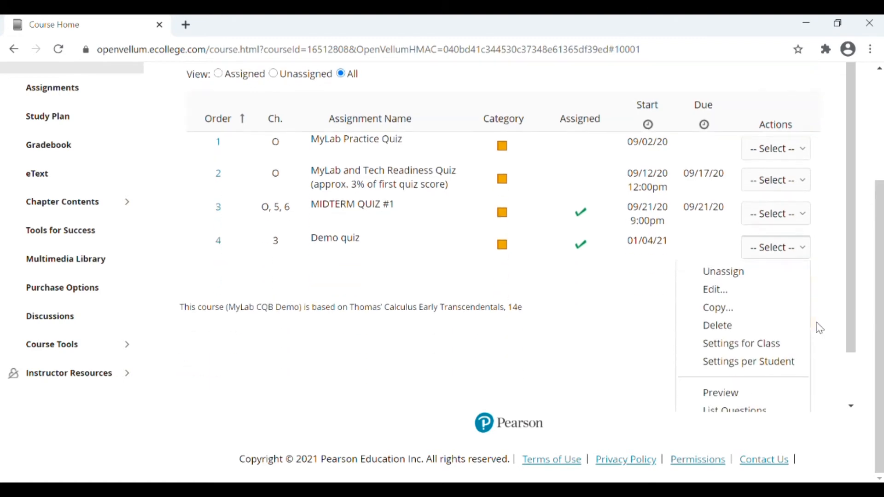
{"action": "left_click", "coordinate": [734, 330]}
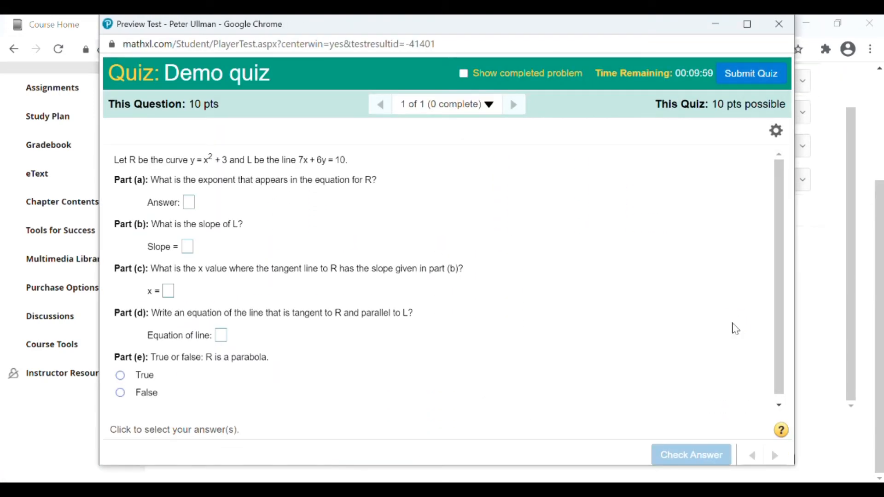
{"action": "left_click", "coordinate": [748, 24]}
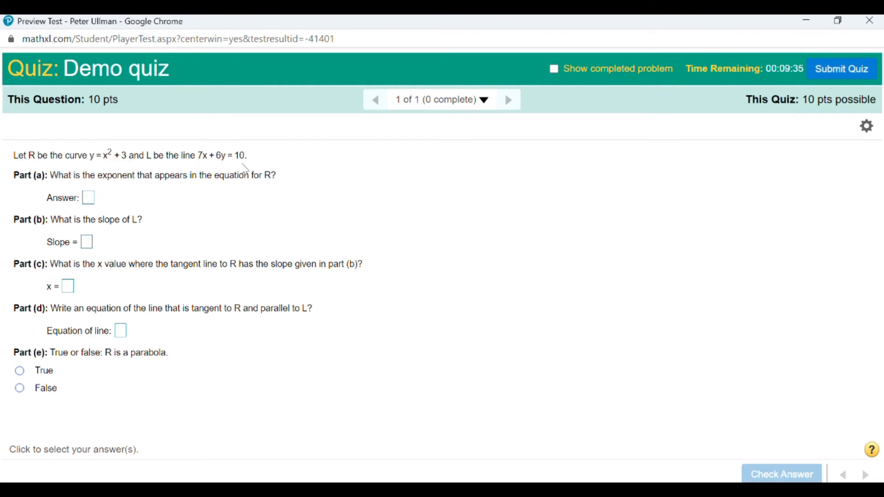
{"action": "left_click", "coordinate": [89, 198]}
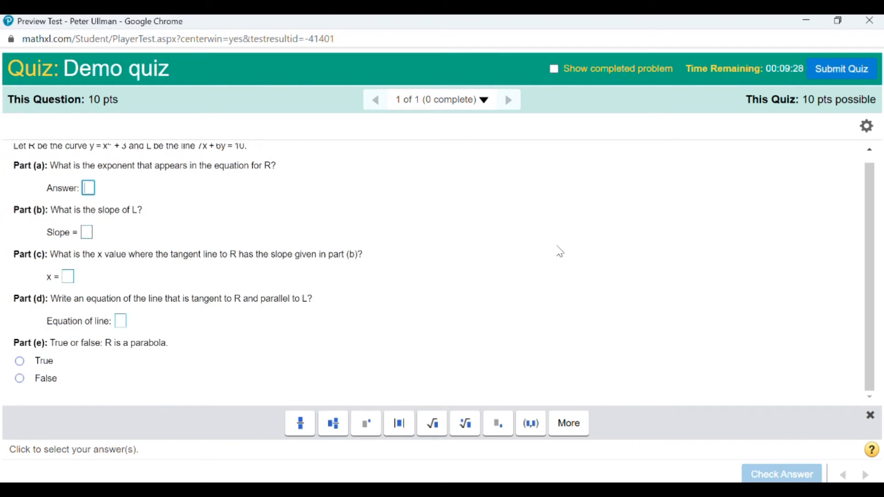
{"action": "scroll", "coordinate": [418, 257], "scroll_direction": "up", "scroll_amount": 1}
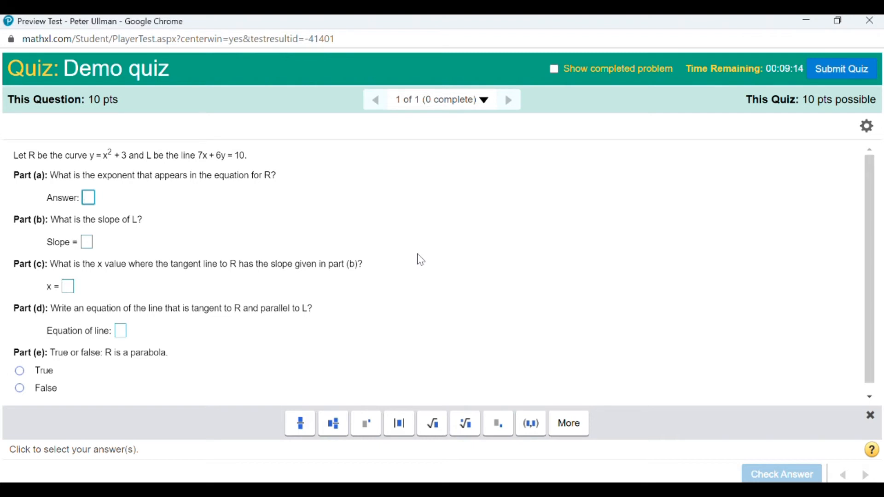
{"action": "type", "text": "-"}
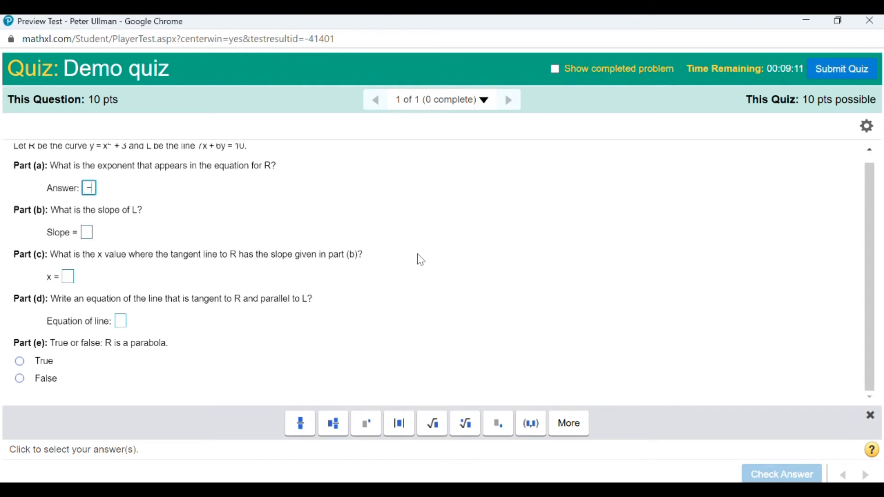
{"action": "type", "text": "7/6"}
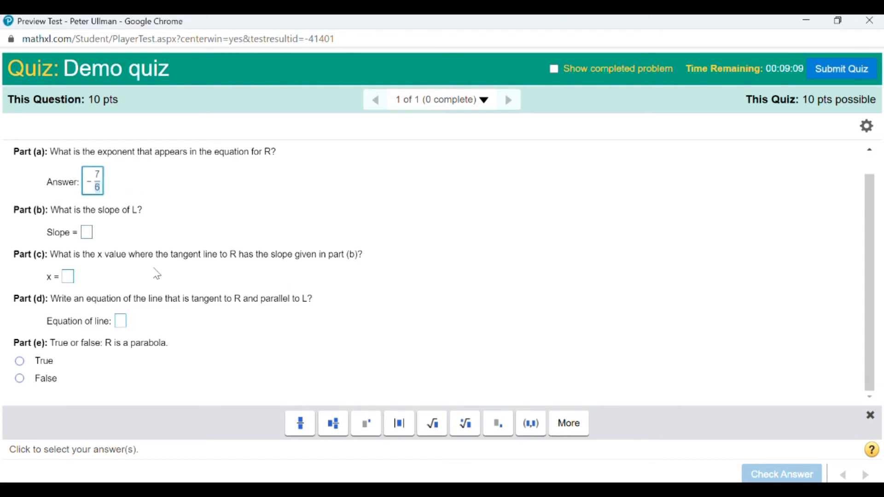
{"action": "key", "text": "BackSpace"}
{"action": "key", "text": "BackSpace"}
{"action": "key", "text": "BackSpace"}
{"action": "key", "text": "BackSpace"}
Step: Answer Part (a) with 2, the slope in Part (b) with -7/6, and the x value in Part (c) with -7/12
{"action": "type", "text": "2"}
{"action": "left_click", "coordinate": [87, 233]}
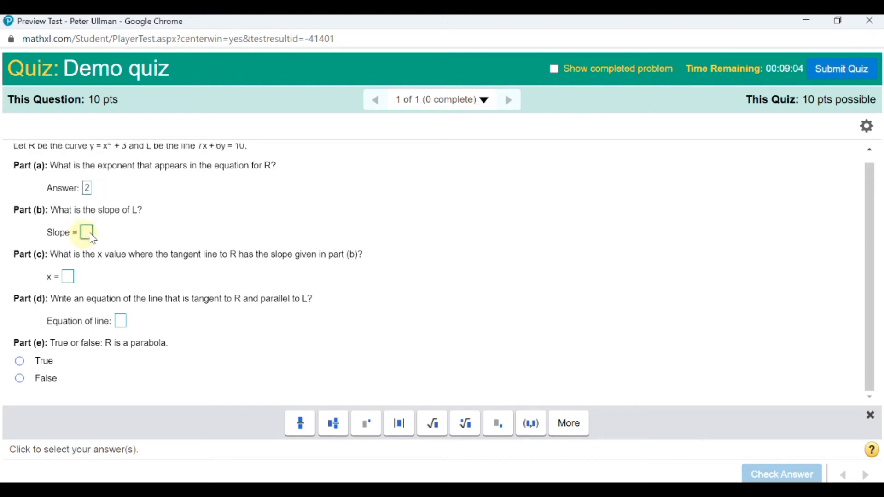
{"action": "type", "text": "-7/6"}
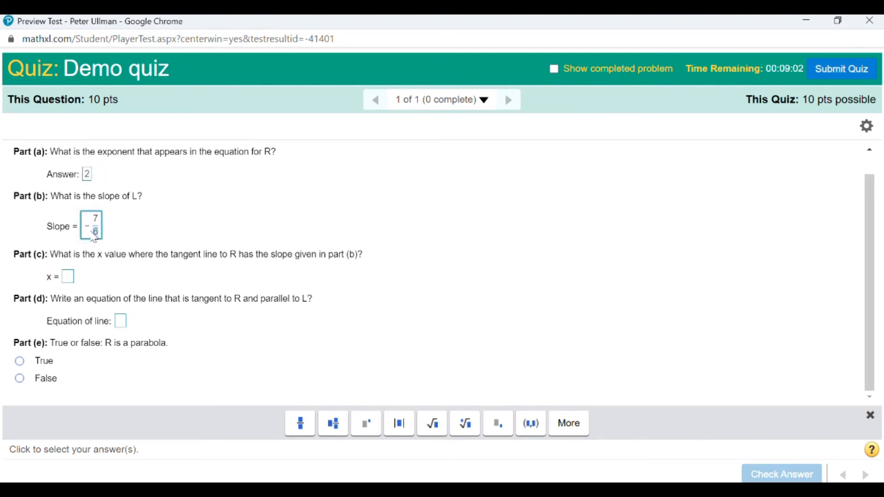
{"action": "left_click", "coordinate": [68, 277]}
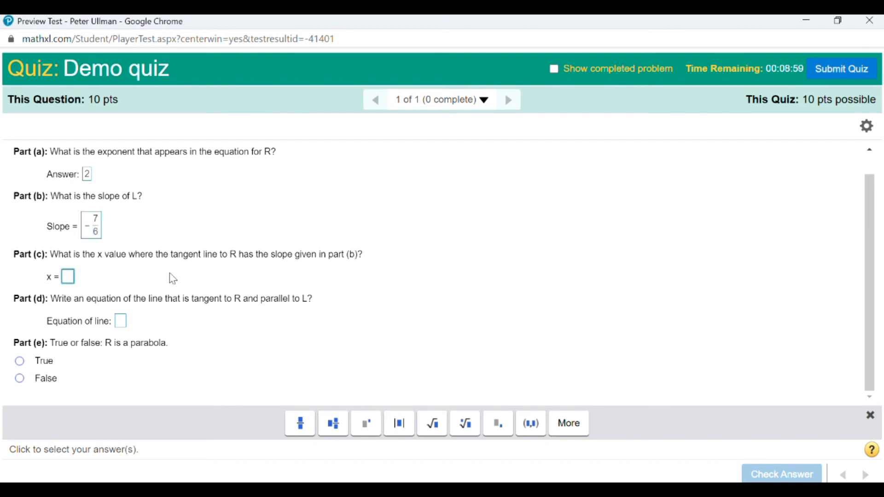
{"action": "type", "text": "-7/12"}
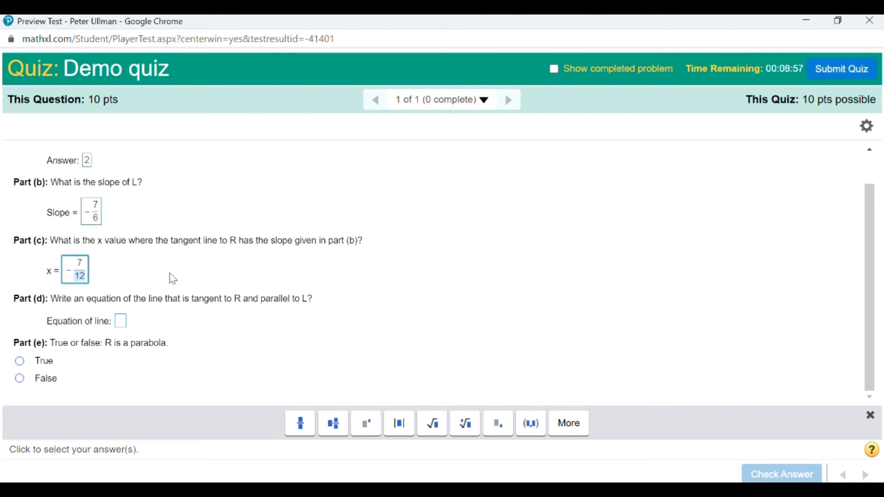
Step: Begin the Part (d) line equation with y - ((7/12)^2 + 3) followed by the equals sign
{"action": "left_click", "coordinate": [123, 323]}
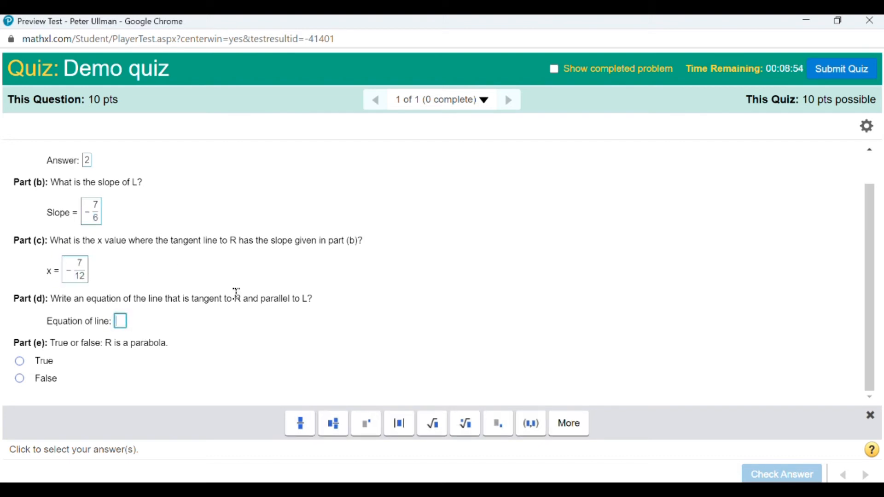
{"action": "type", "text": "y = "}
{"action": "type", "text": "("}
{"action": "key", "text": "BackSpace"}
{"action": "type", "text": "((7/12)"}
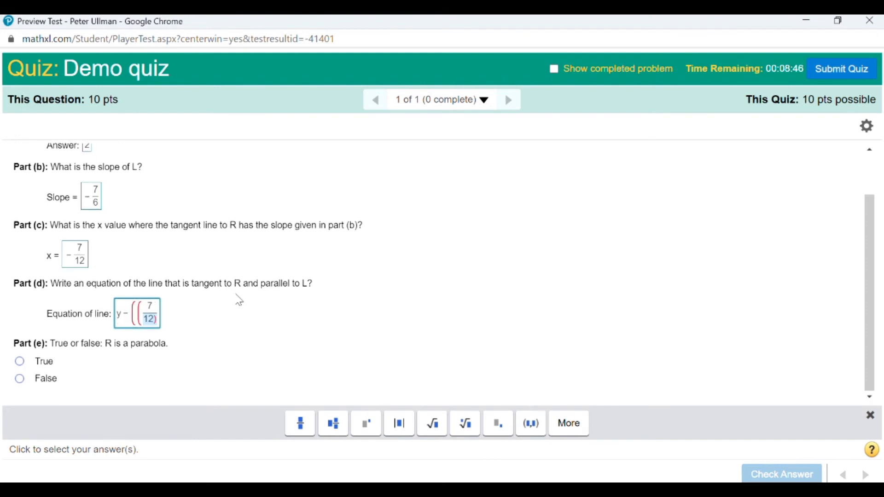
{"action": "key", "text": "BackSpace"}
{"action": "key", "text": "Right"}
{"action": "type", "text": ")^"}
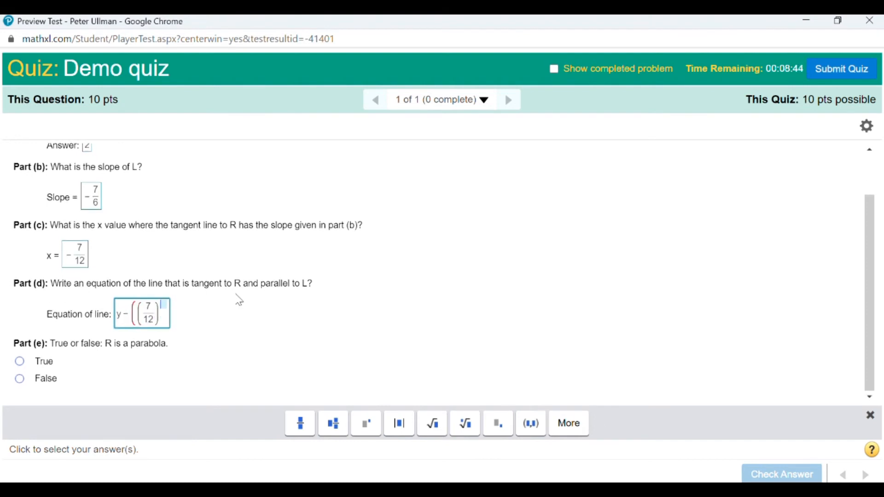
{"action": "type", "text": "2+3)="}
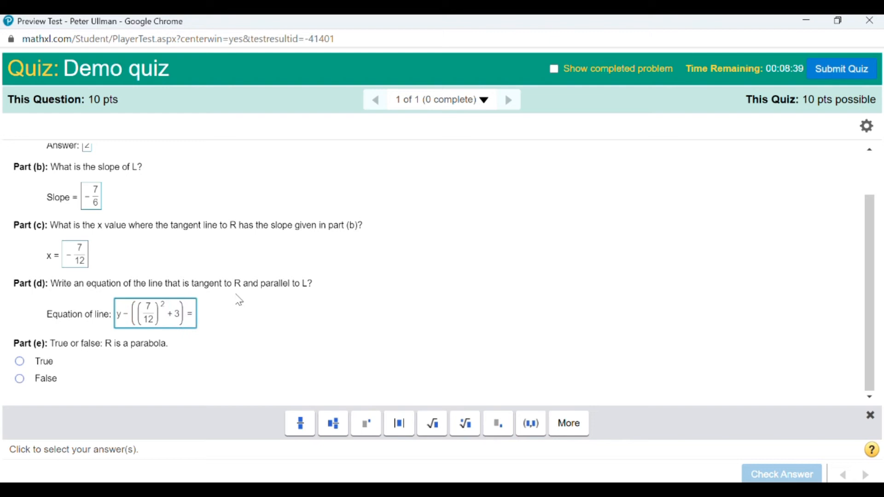
Step: Complete the Part (d) equation with (-7/6)(x + 7/12) as its other side, and answer Part (e) as True
{"action": "type", "text": "(-7/6)(x-"}
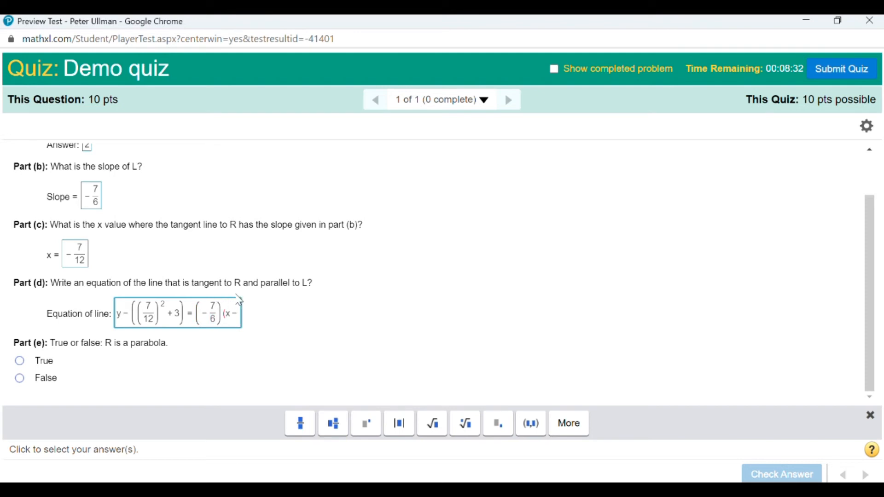
{"action": "key", "text": "BackSpace"}
{"action": "type", "text": "+7/12"}
{"action": "key", "text": "Right"}
{"action": "type", "text": ")"}
{"action": "left_click", "coordinate": [21, 363]}
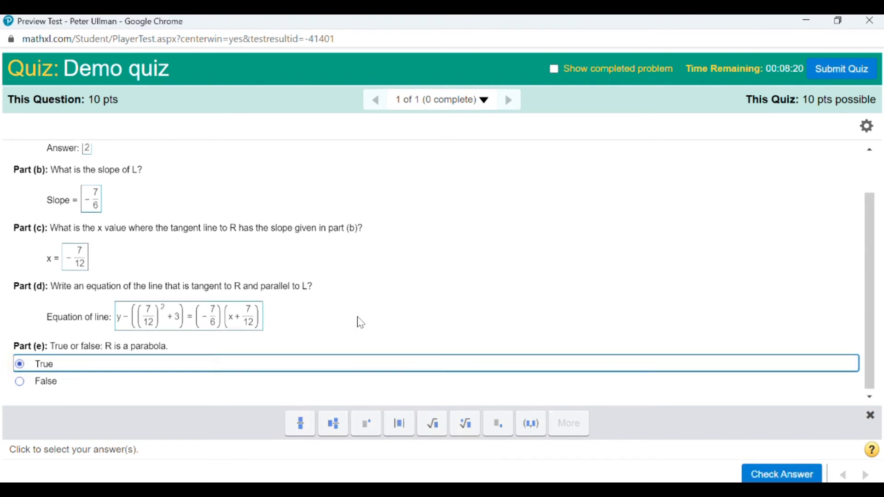
Step: Change the Part (a) answer to 3, check the whole answer, and dismiss the score message
{"action": "scroll", "coordinate": [357, 323], "scroll_direction": "up", "scroll_amount": 2}
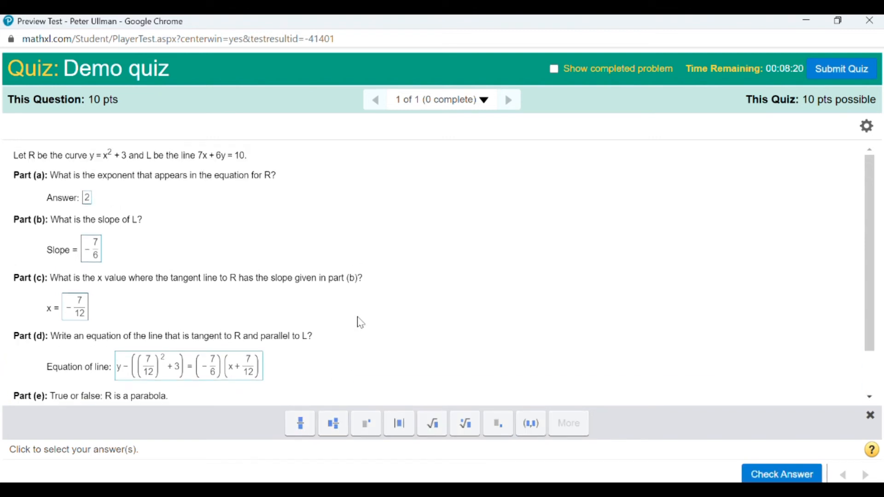
{"action": "scroll", "coordinate": [124, 203], "scroll_direction": "down", "scroll_amount": 2}
{"action": "scroll", "coordinate": [110, 194], "scroll_direction": "up", "scroll_amount": 2}
{"action": "left_click", "coordinate": [91, 197]}
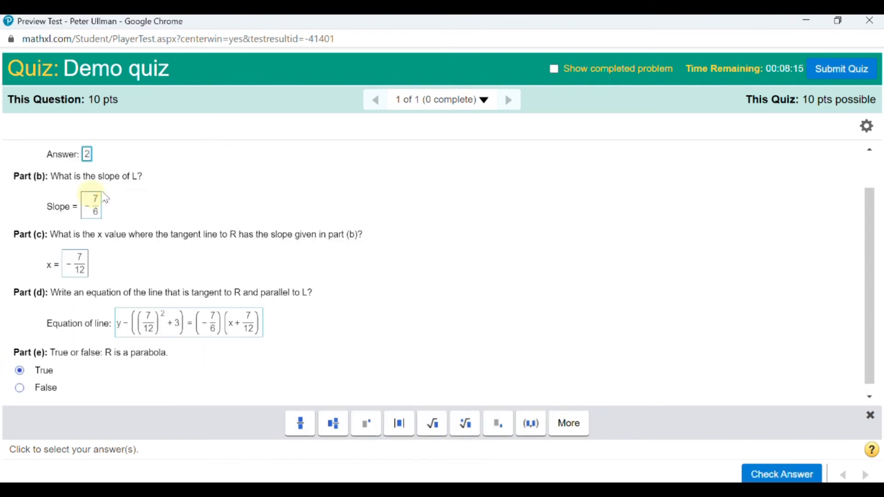
{"action": "key", "text": "BackSpace"}
{"action": "type", "text": "3"}
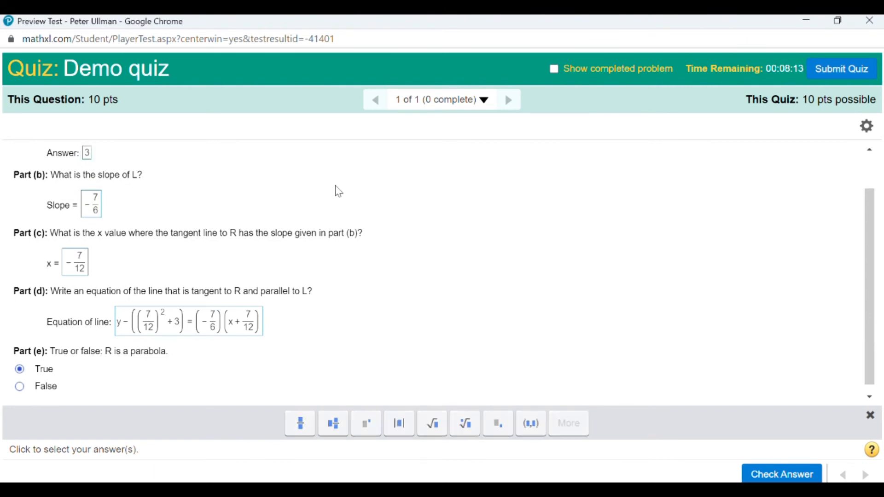
{"action": "left_click", "coordinate": [784, 475]}
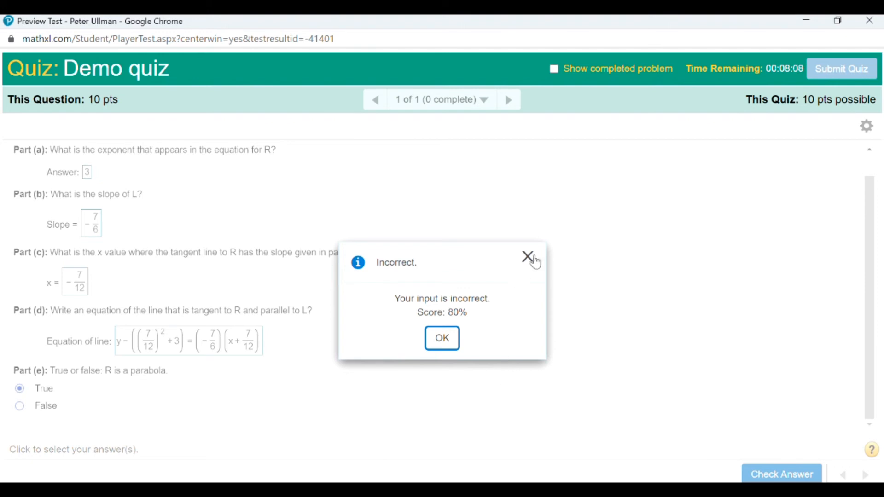
{"action": "left_click", "coordinate": [441, 340]}
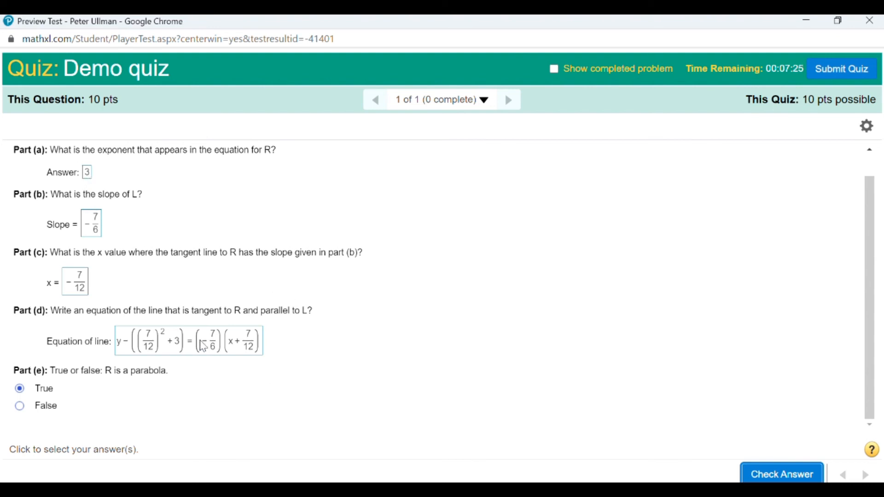
Step: Check the same set of answers several more times without changing any part, dismissing each score message
{"action": "left_click", "coordinate": [88, 173]}
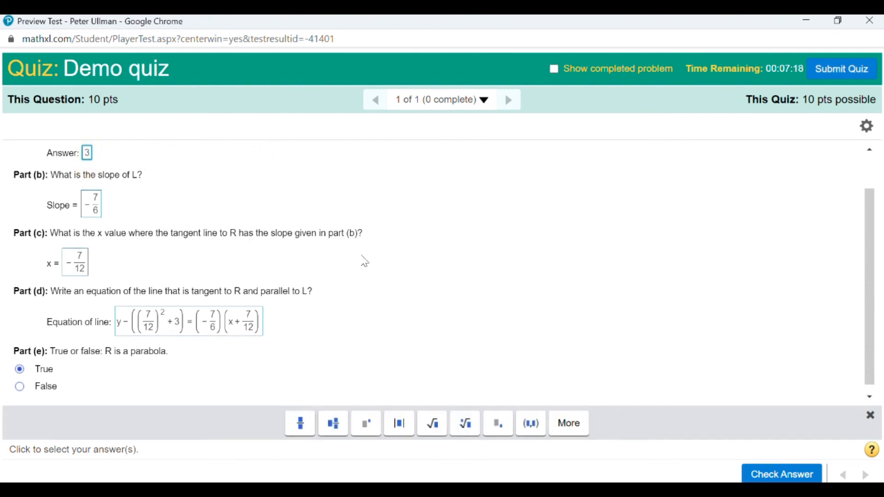
{"action": "left_click", "coordinate": [391, 254]}
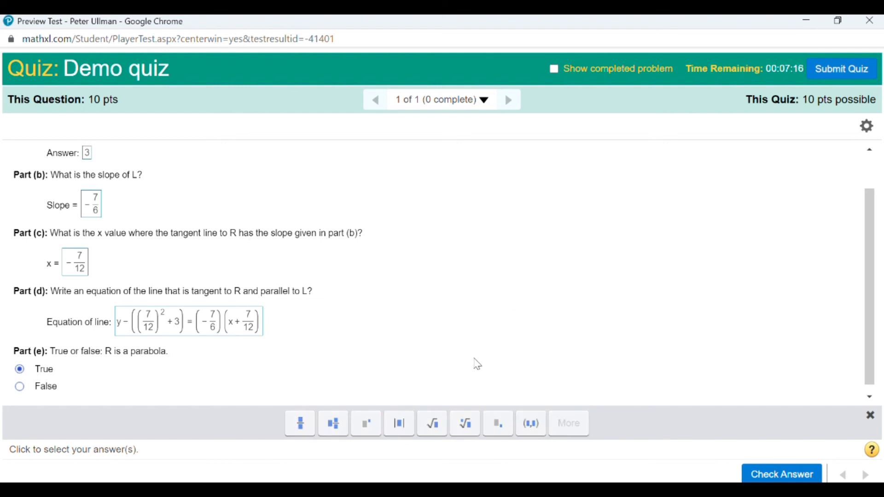
{"action": "left_click", "coordinate": [770, 475]}
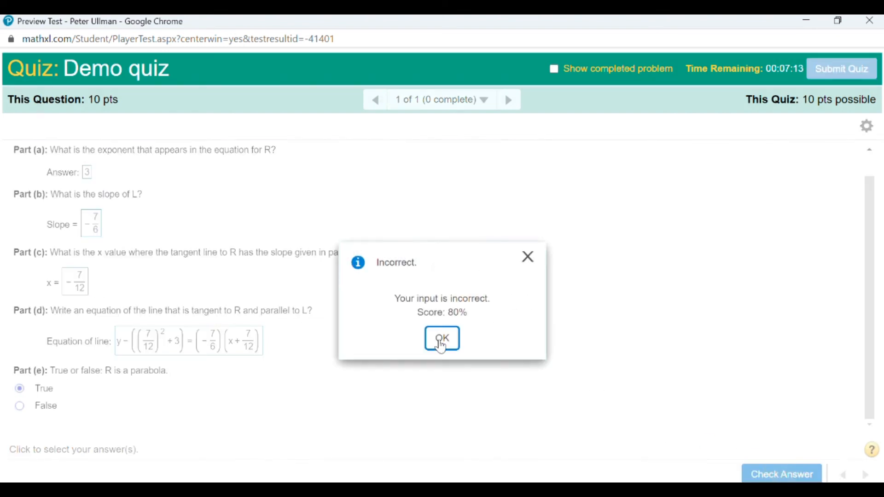
{"action": "left_click", "coordinate": [442, 333]}
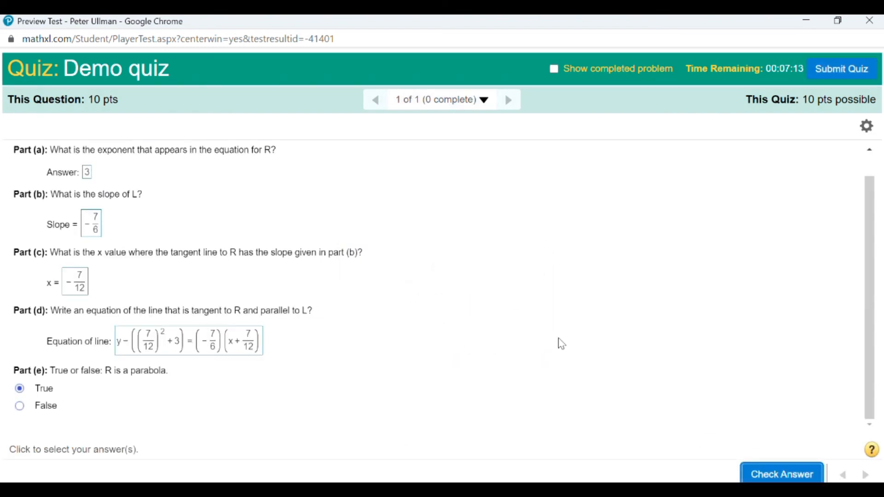
{"action": "left_click", "coordinate": [773, 477]}
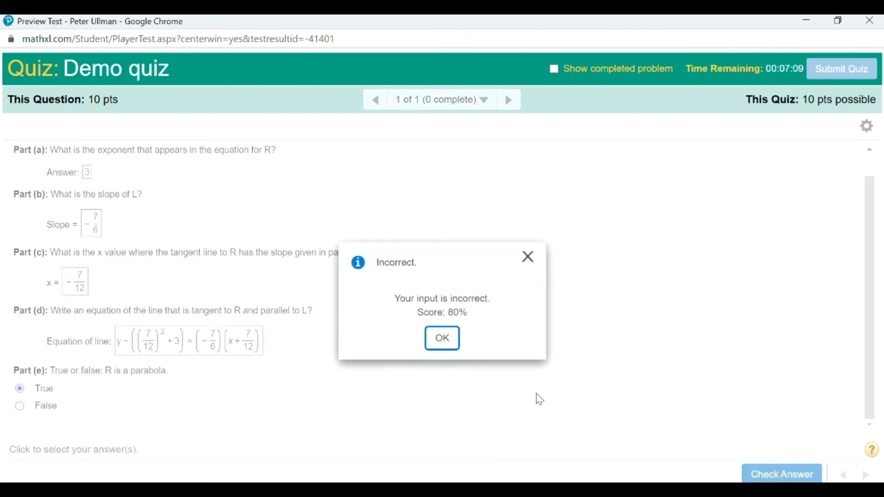
{"action": "left_click", "coordinate": [443, 338]}
{"action": "left_click", "coordinate": [782, 475]}
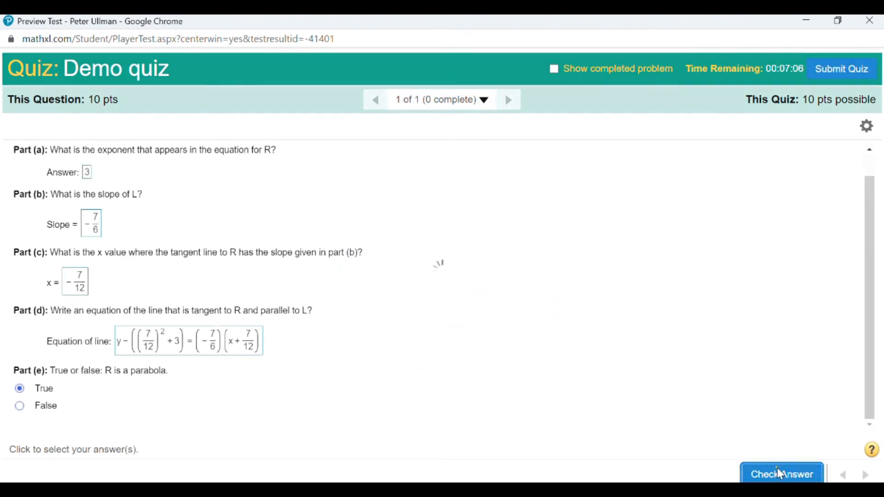
{"action": "left_click", "coordinate": [449, 338]}
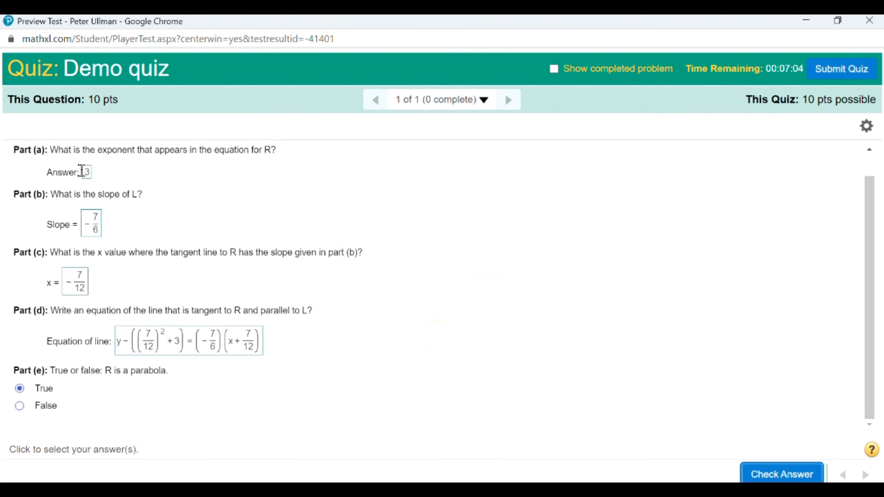
Step: Set the Part (a) answer to 2, check the whole answer again, and dismiss the score message
{"action": "left_click", "coordinate": [86, 173]}
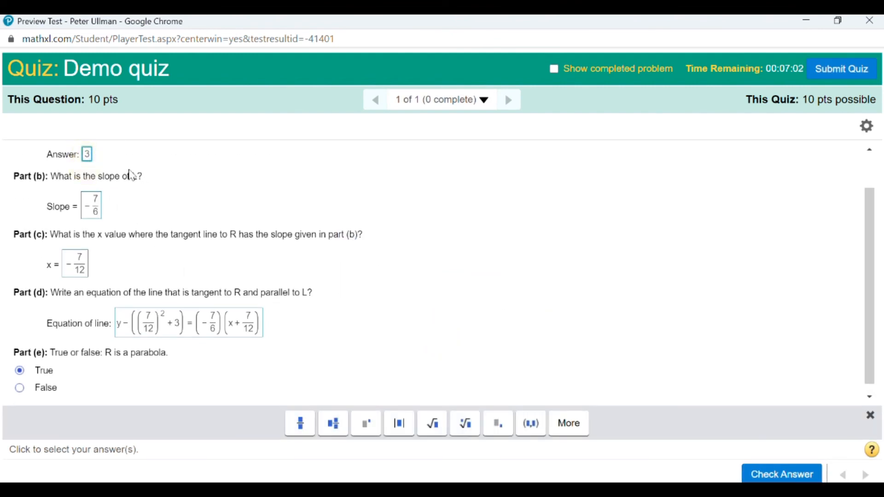
{"action": "key", "text": "BackSpace"}
{"action": "type", "text": "2"}
{"action": "scroll", "coordinate": [527, 268], "scroll_direction": "up", "scroll_amount": 2}
{"action": "scroll", "coordinate": [526, 268], "scroll_direction": "down", "scroll_amount": 2}
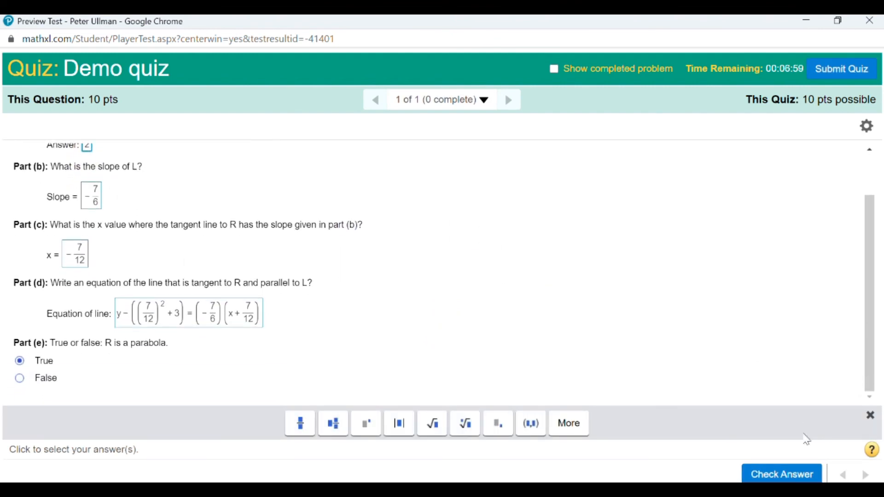
{"action": "left_click", "coordinate": [784, 475]}
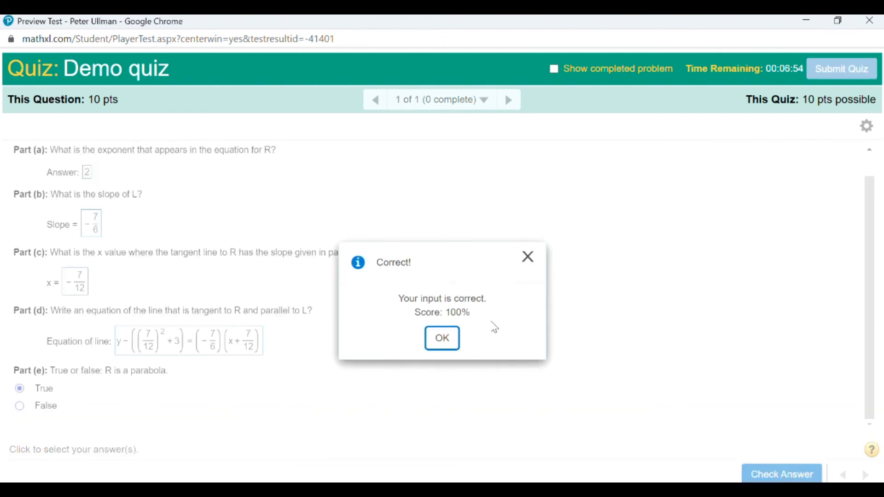
{"action": "left_click", "coordinate": [441, 341]}
Step: Submit the quiz preview and close the Quiz Summary window to return to the assignment list
{"action": "scroll", "coordinate": [507, 355], "scroll_direction": "up", "scroll_amount": 1}
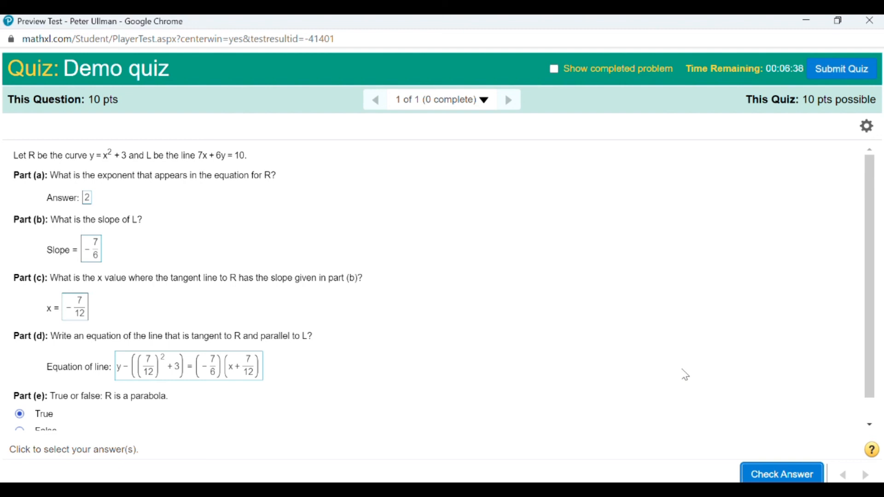
{"action": "left_click", "coordinate": [846, 70]}
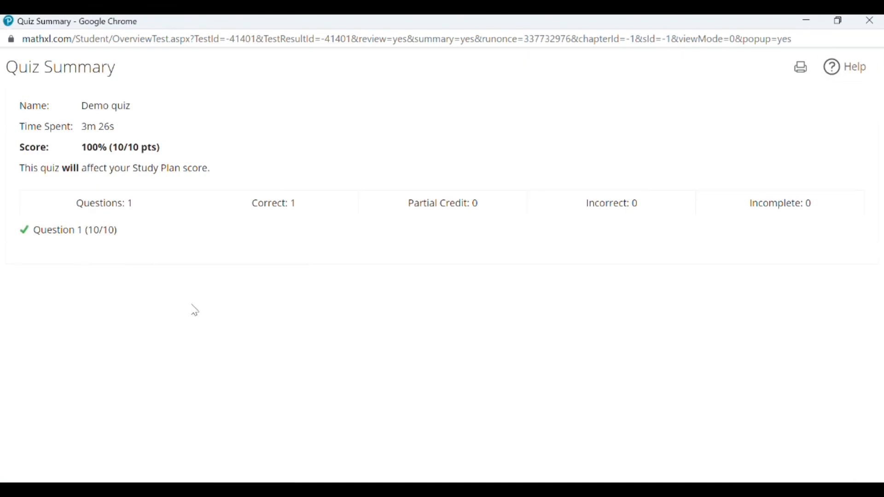
{"action": "left_click", "coordinate": [877, 26]}
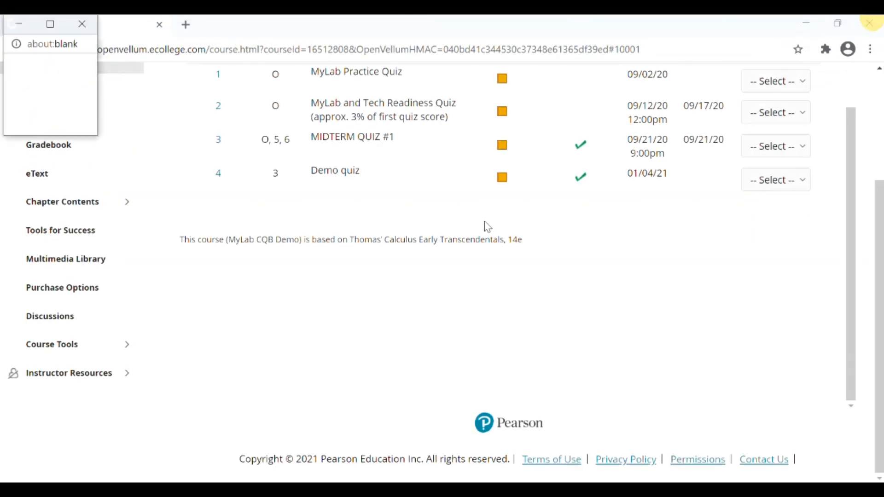